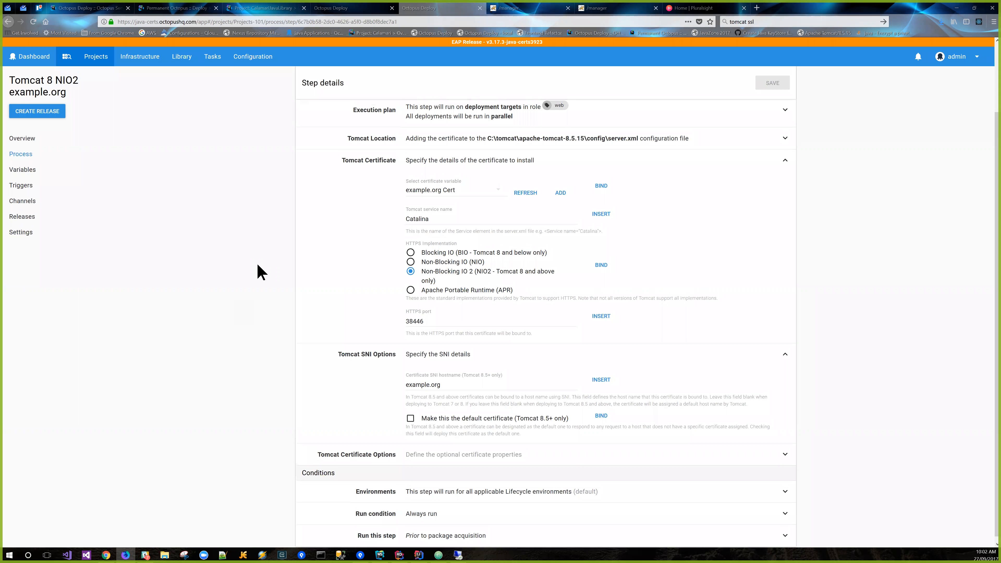
Step: Expand the Tomcat Location section of the Tomcat Cert step and examine the CATALINA_BASE path and certificate settings
scroll(165, 230, "up", 3)
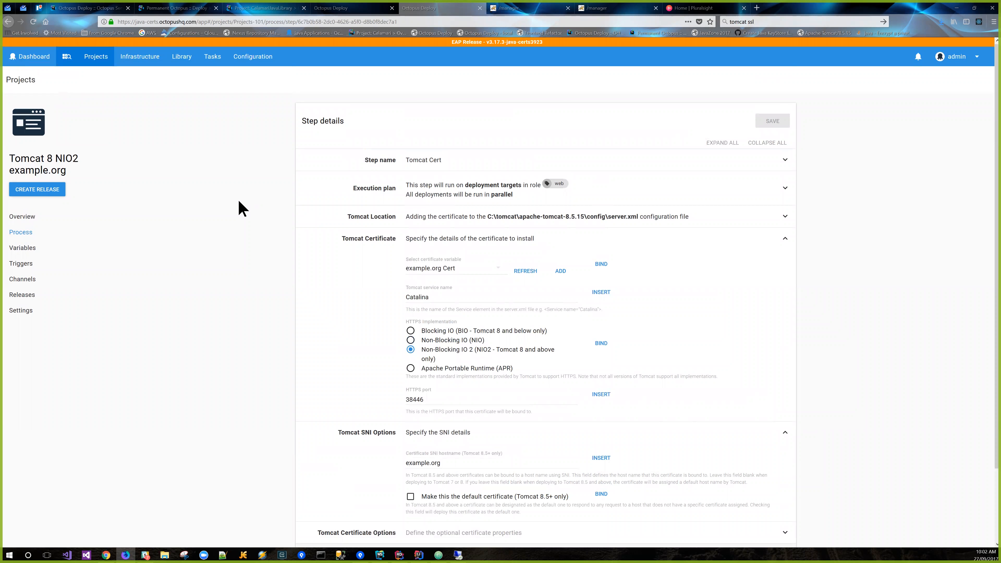
scroll(476, 197, "down", 1)
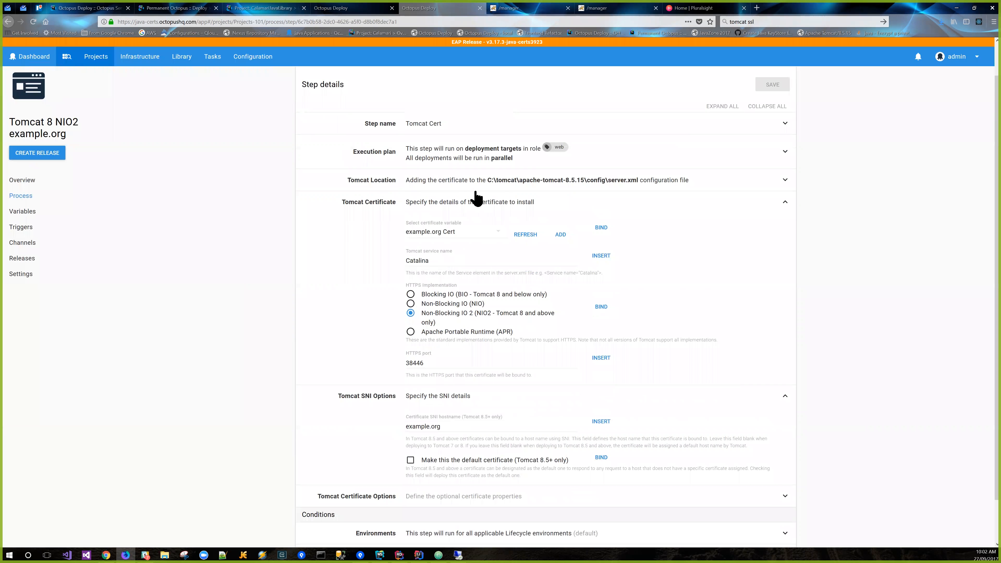
left_click(467, 186)
scroll(278, 224, "down", 1)
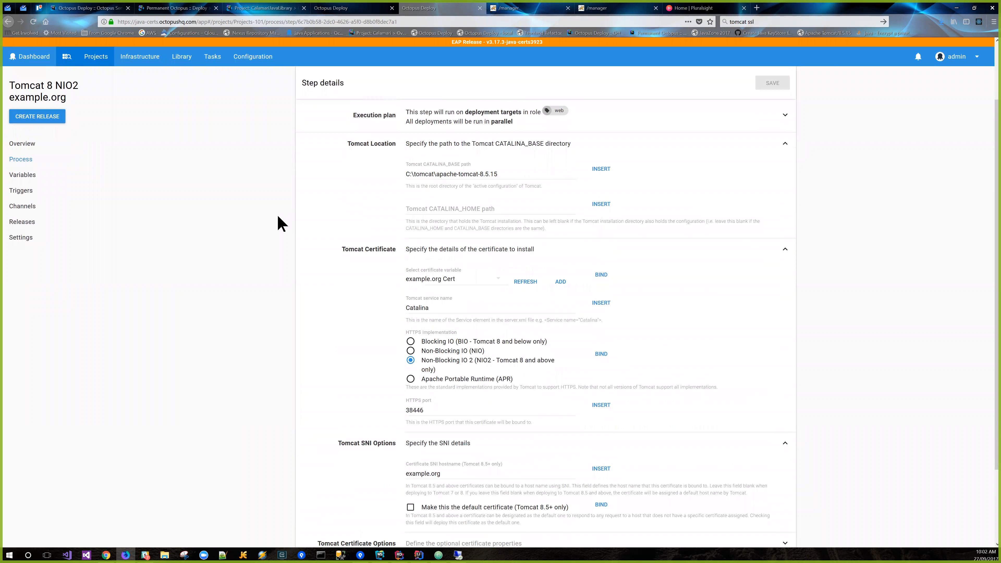
scroll(278, 223, "up", 1)
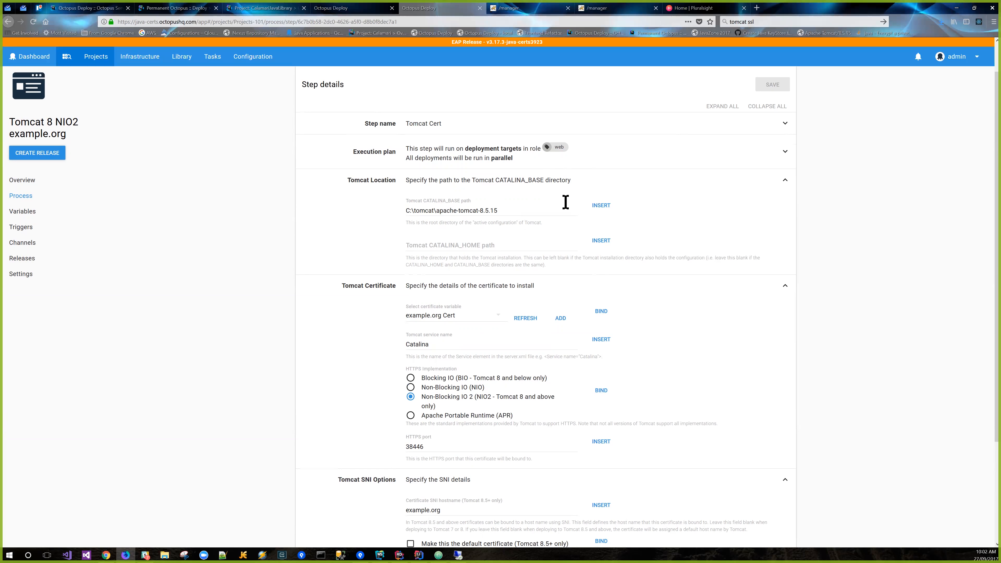
triple_click(397, 214)
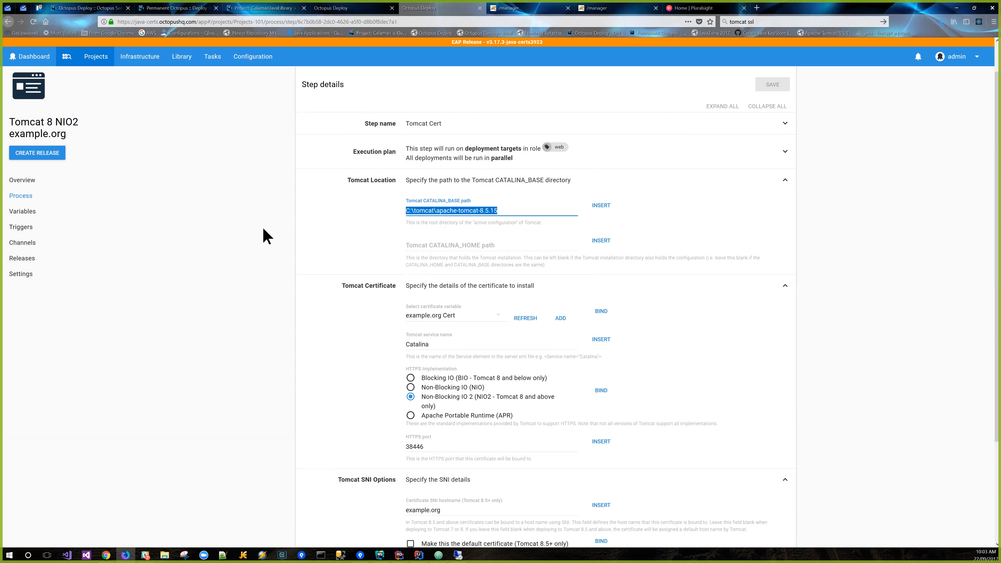
scroll(264, 232, "down", 2)
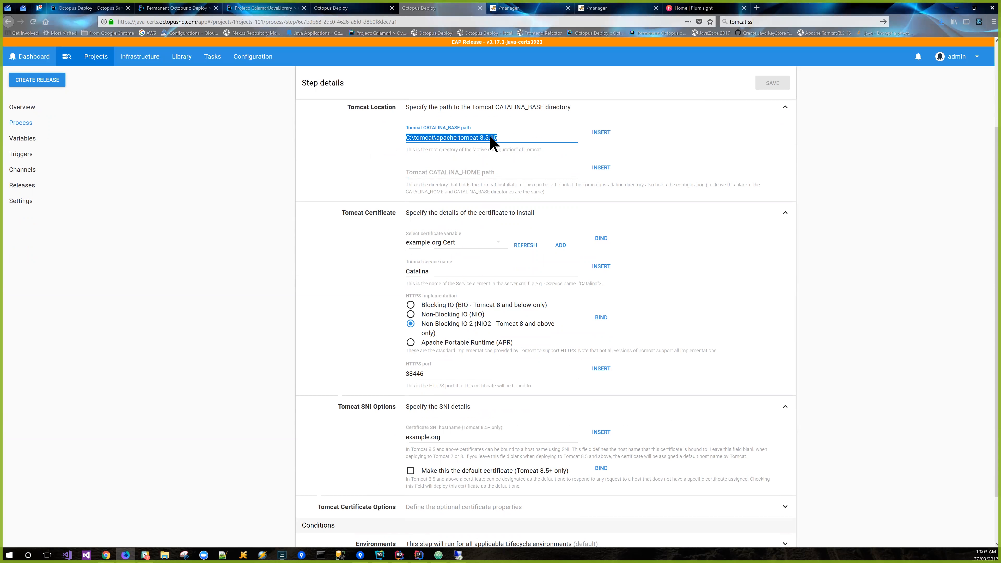
scroll(489, 134, "down", 2)
Step: Switch to the certificate step of the Tomcat 8 NIO2 project and check its HTTPS port
left_click(344, 8)
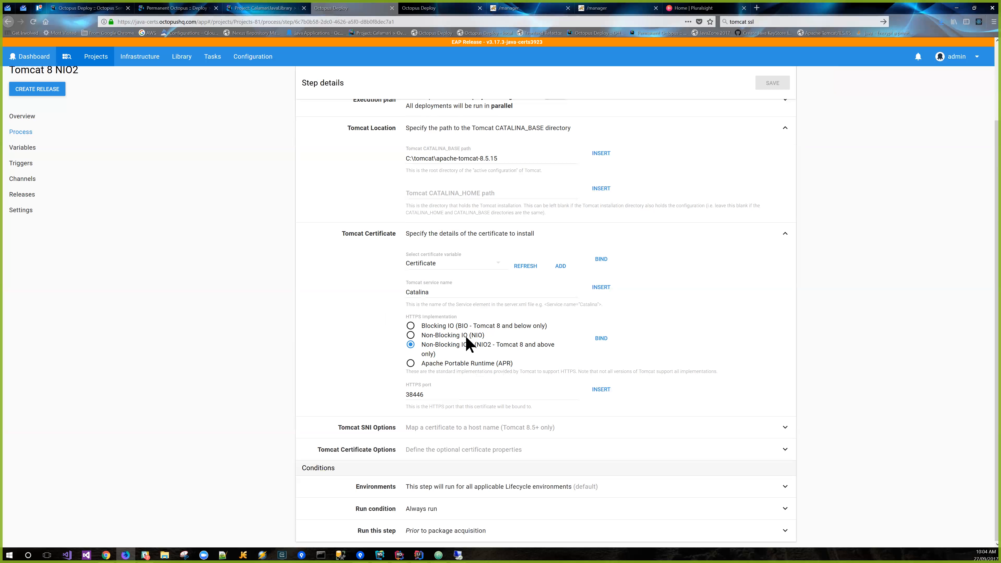
double_click(437, 395)
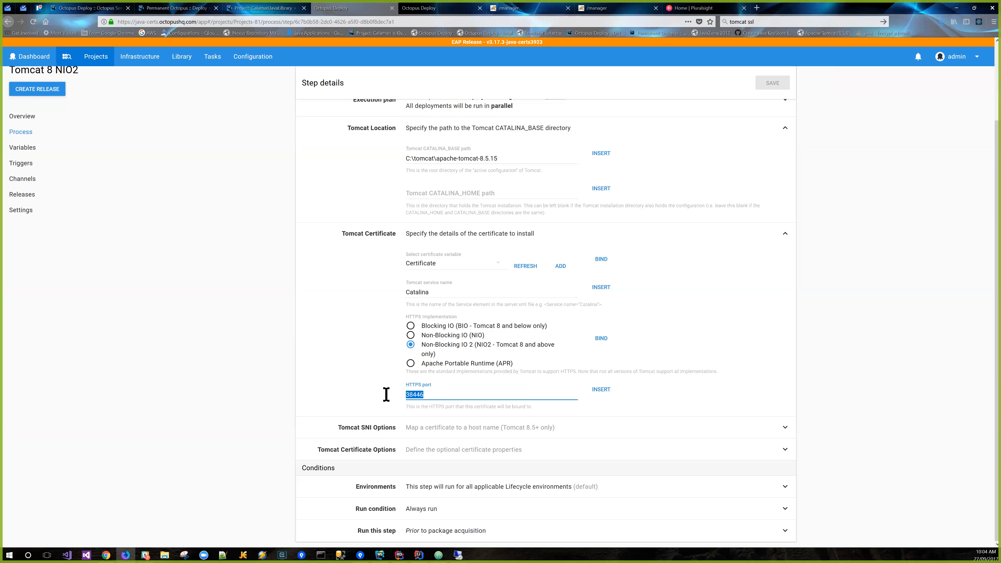
left_click(425, 389)
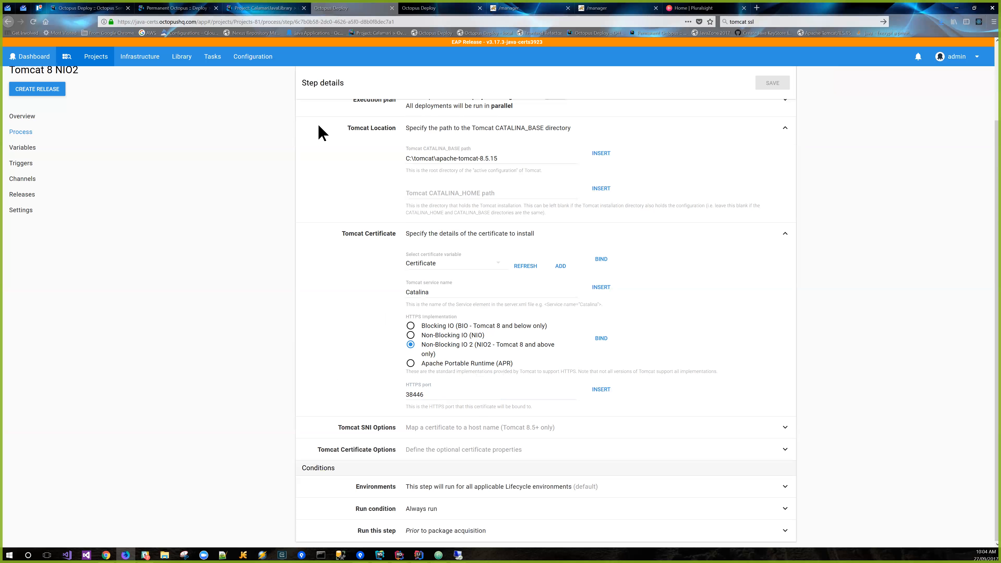
Step: Open the Tomcat status page served by IP address, inspect its certificate's security details, and close them
left_click(528, 9)
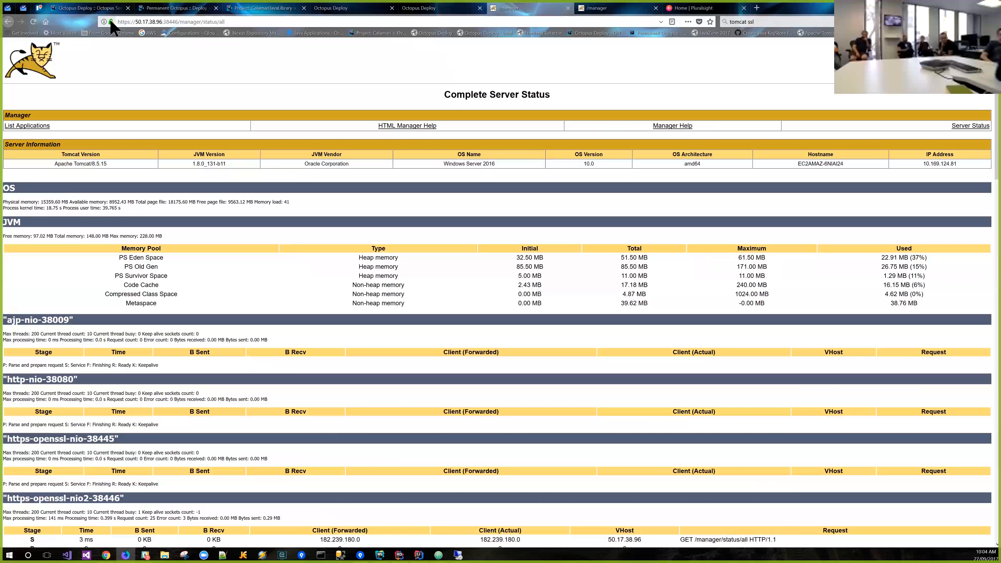
left_click(110, 20)
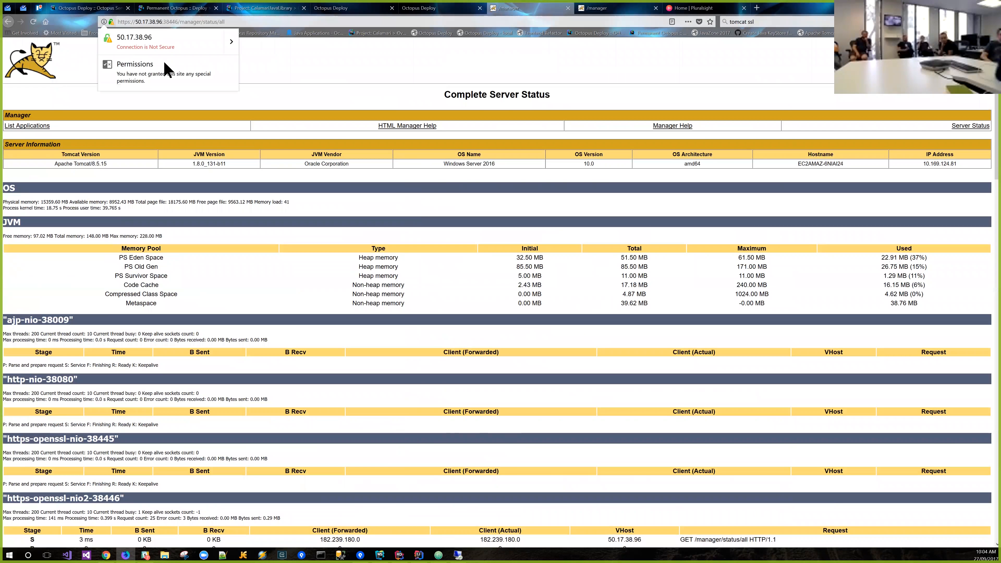
left_click(230, 43)
left_click(175, 99)
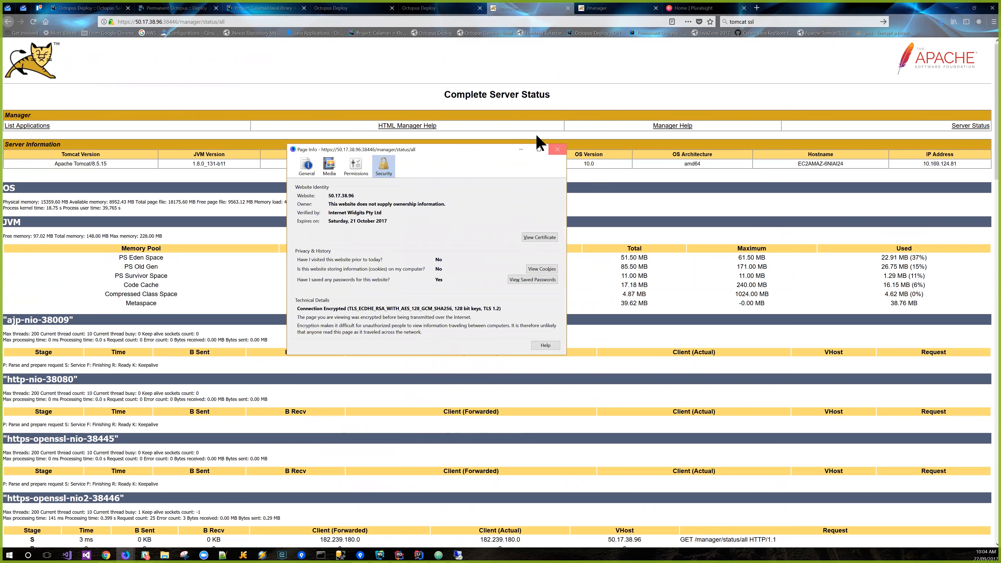
left_click(557, 149)
Step: Examine the port in the page address and the connectors in the server status, highlighting the https-openssl-nio2-39446 heading
double_click(173, 21)
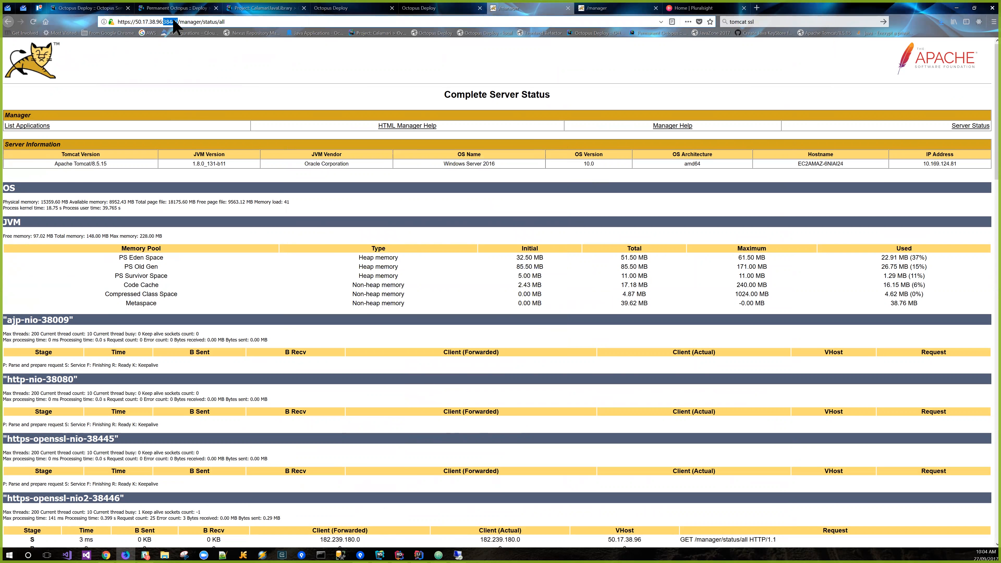
scroll(251, 264, "down", 3)
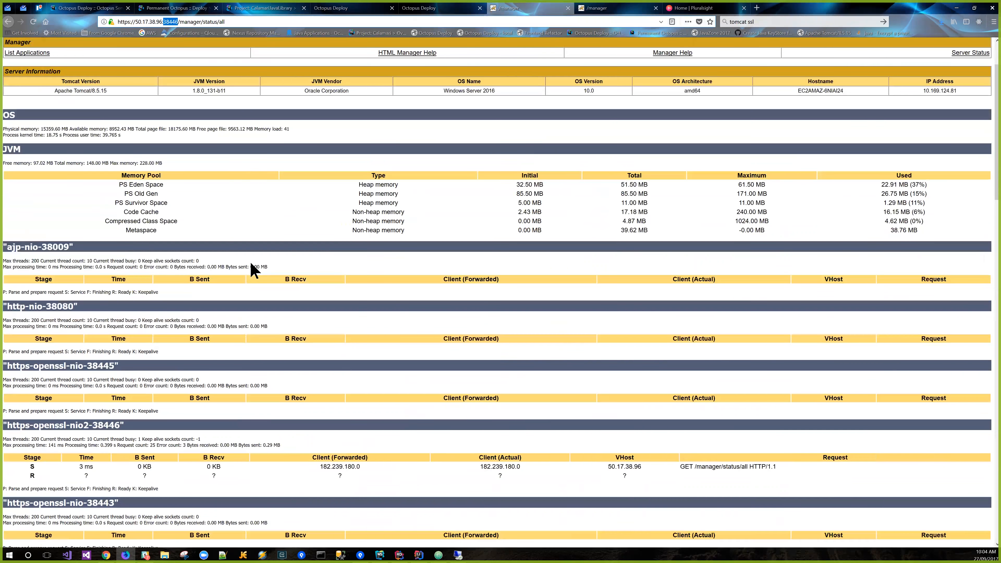
scroll(251, 263, "down", 9)
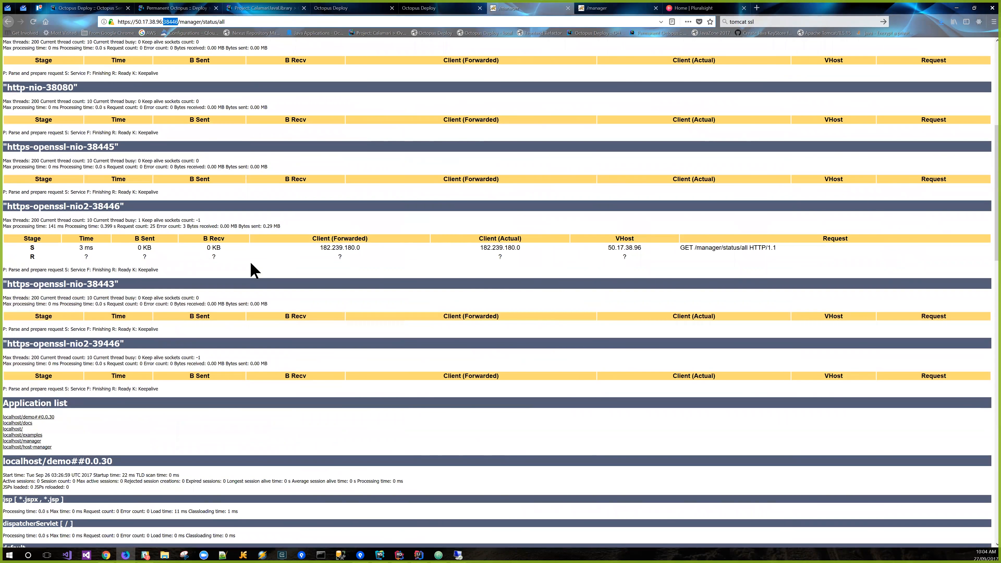
left_click_drag(5, 342, 121, 341)
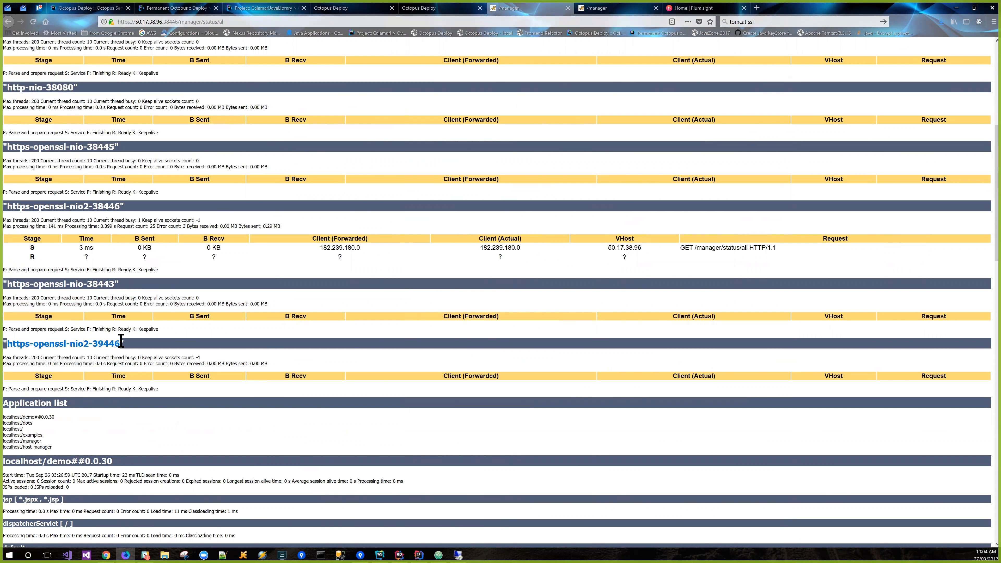
left_click(114, 343)
left_click_drag(120, 343, 91, 341)
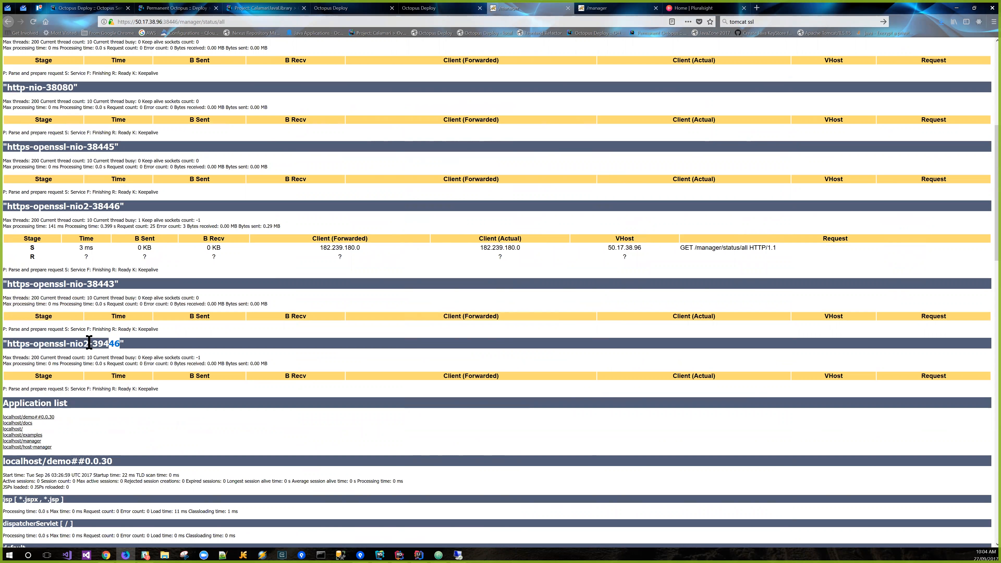
double_click(75, 343)
Step: Return to the Tomcat 8 NIO2 example.org certificate step and highlight its certificate SNI hostname
key("ctrl+Page_Up")
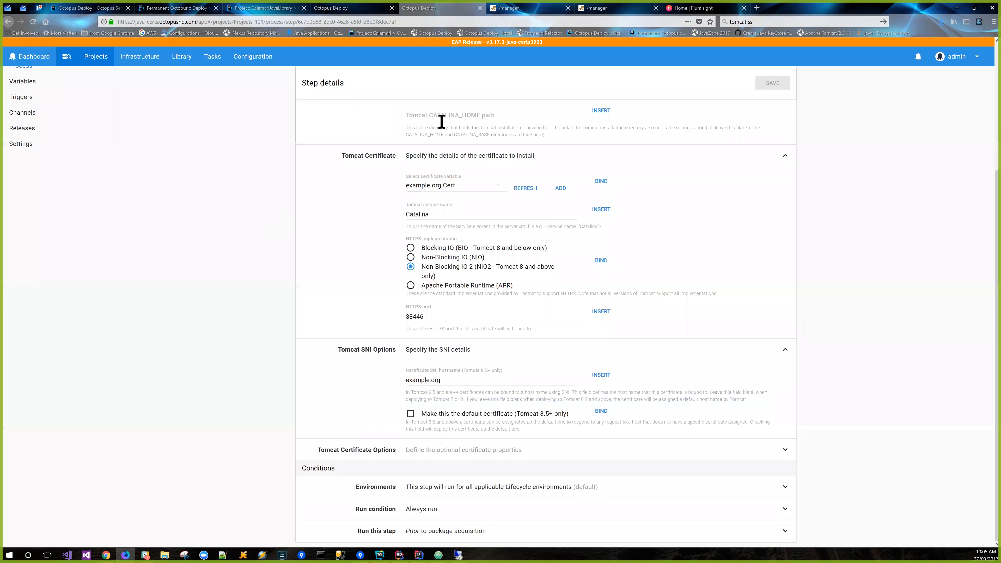
key("shift+Tab")
scroll(507, 215, "down", 4)
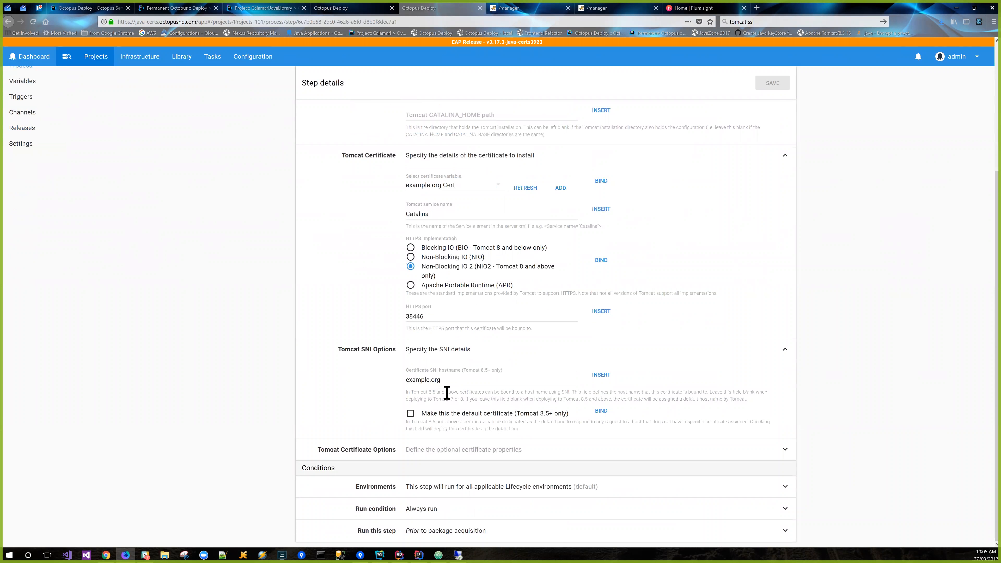
left_click_drag(449, 380, 393, 378)
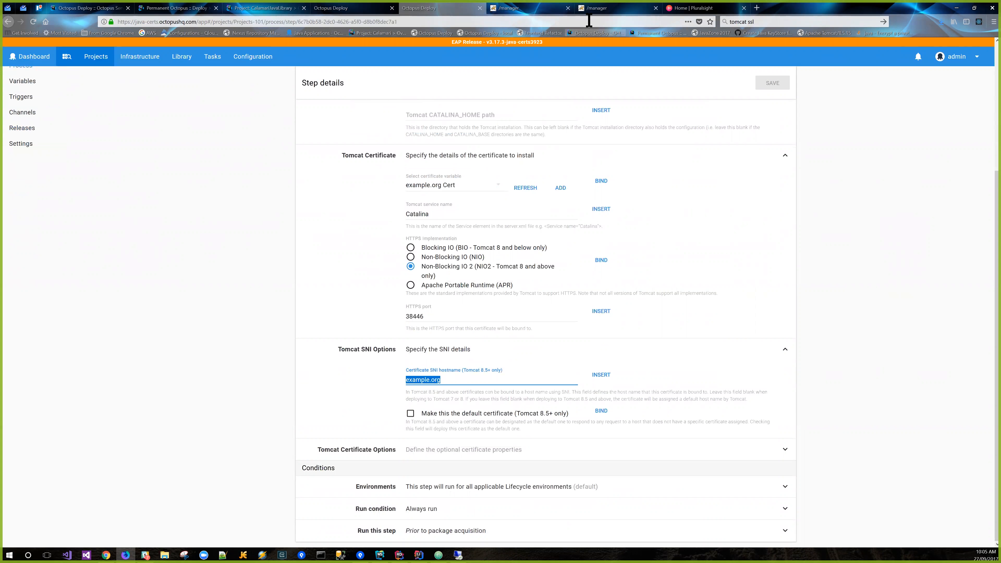
Step: On the Tomcat status page for example.org, check the host name and inspect who verified its certificate, closing the page information
left_click(603, 11)
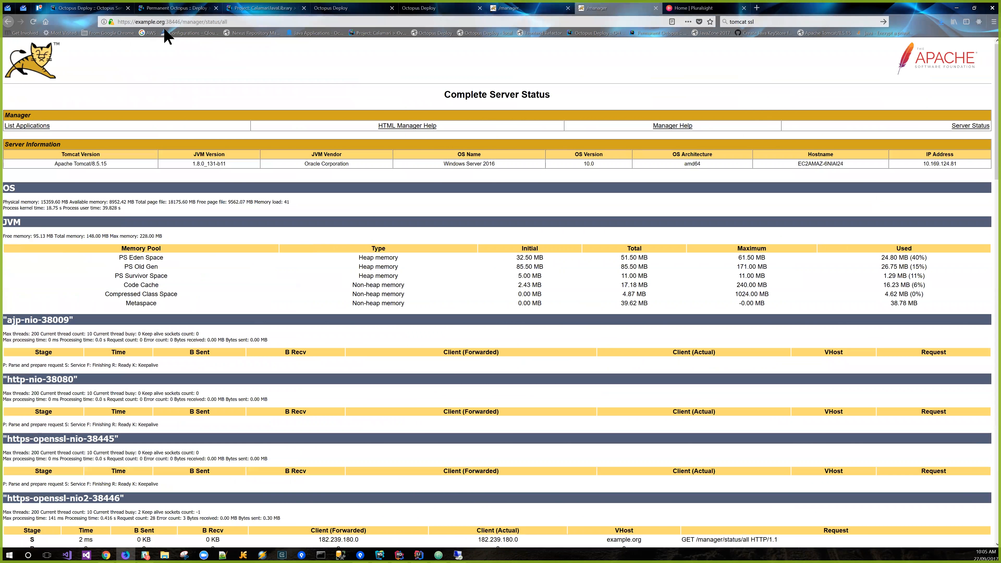
left_click_drag(164, 22, 136, 23)
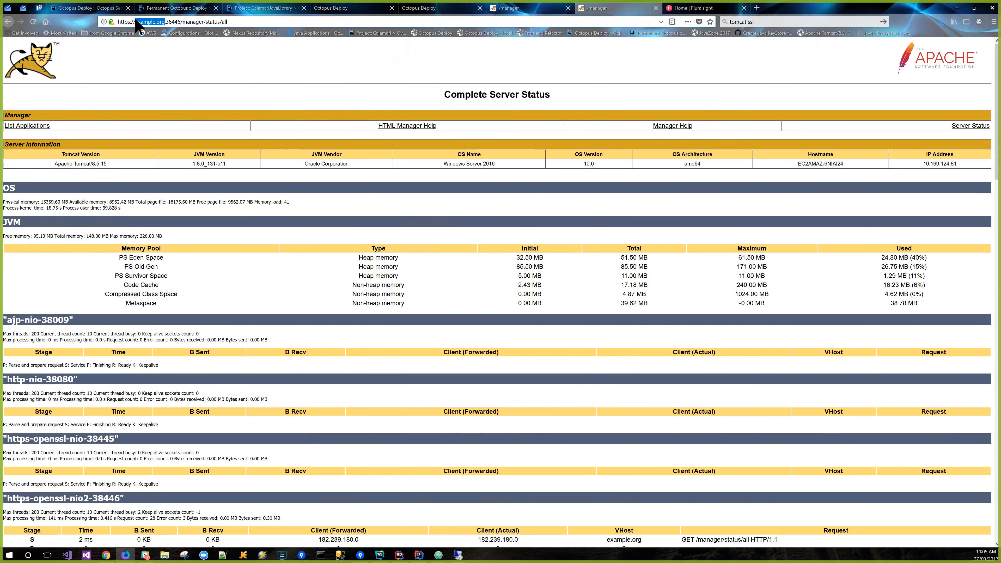
left_click(200, 93)
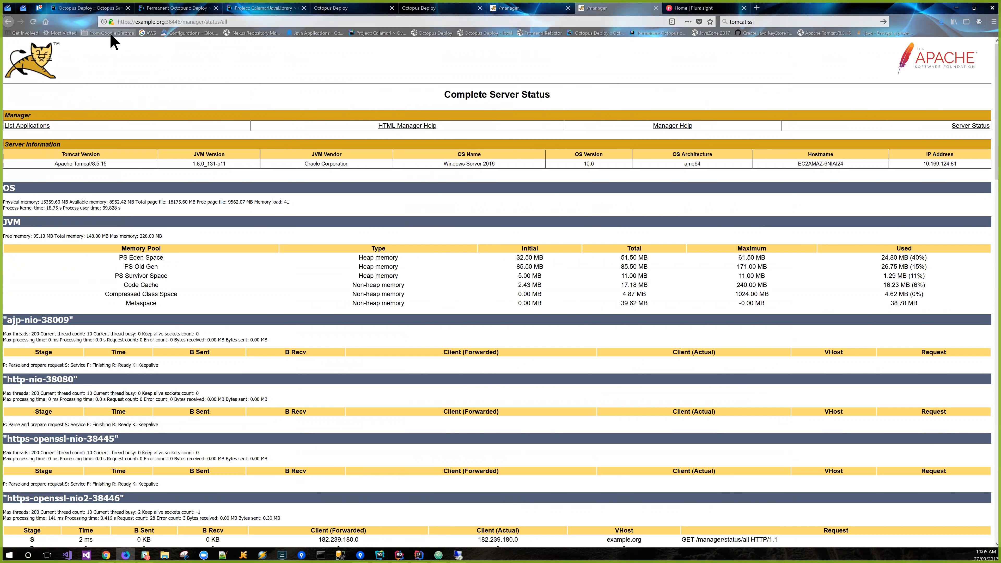
left_click(111, 22)
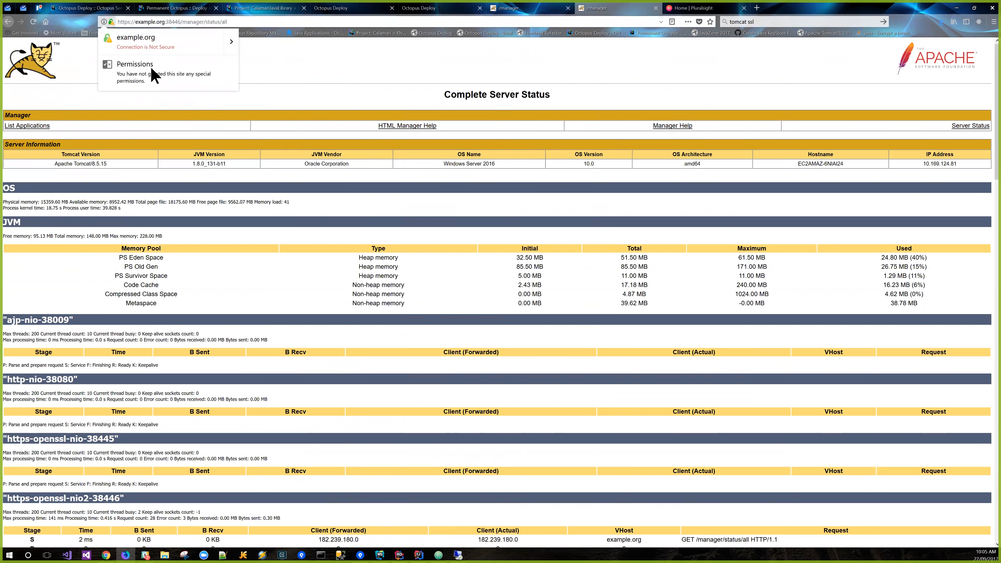
left_click(232, 42)
left_click(185, 98)
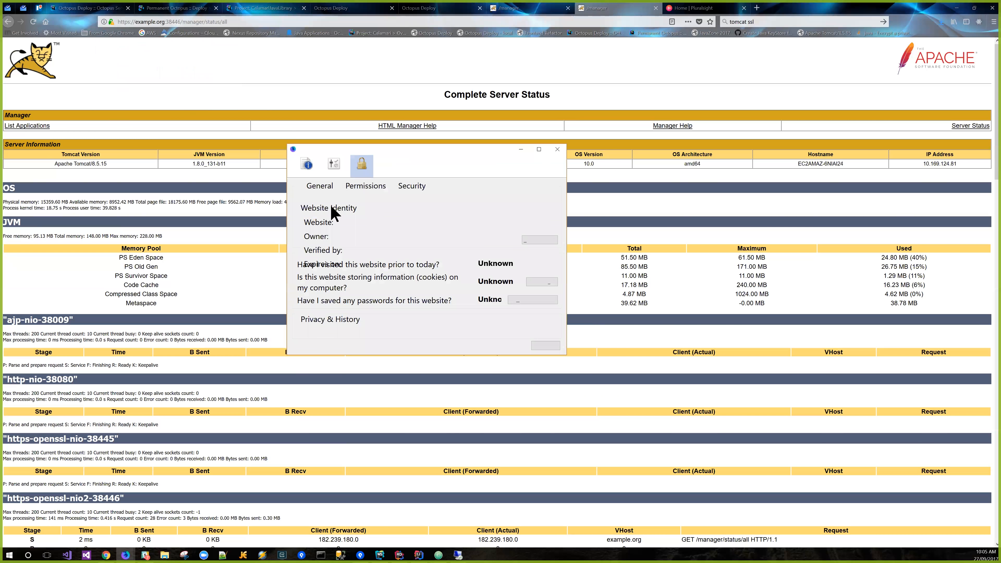
left_click_drag(328, 213, 385, 212)
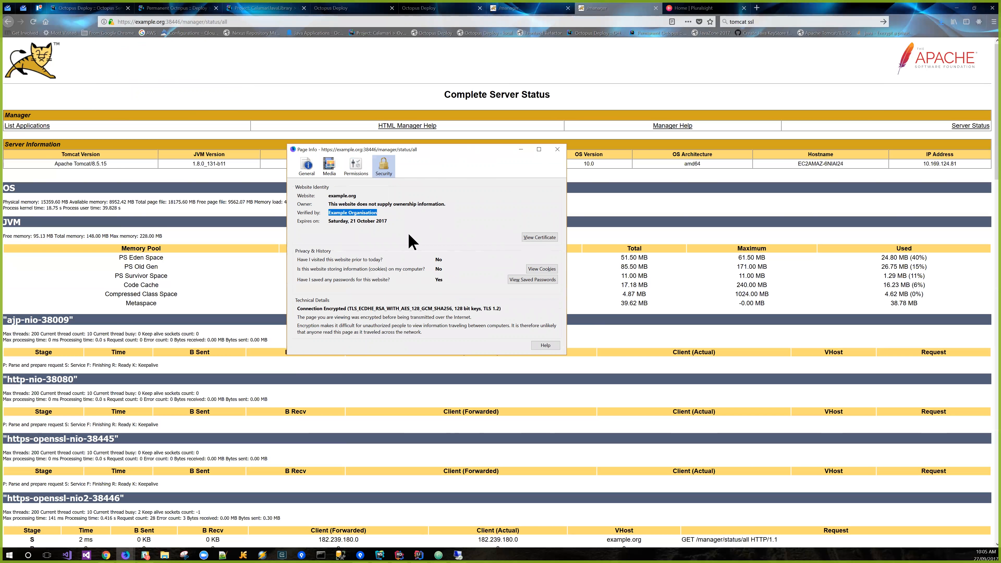
left_click(557, 150)
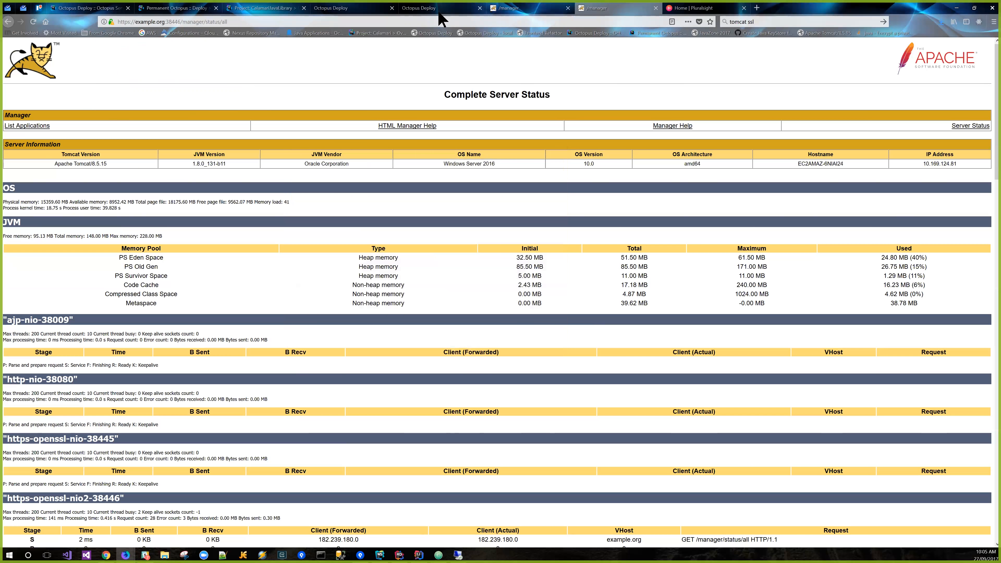
Step: Go back to the example.org deployment step and review its Tomcat location, certificate and SNI settings
left_click(440, 11)
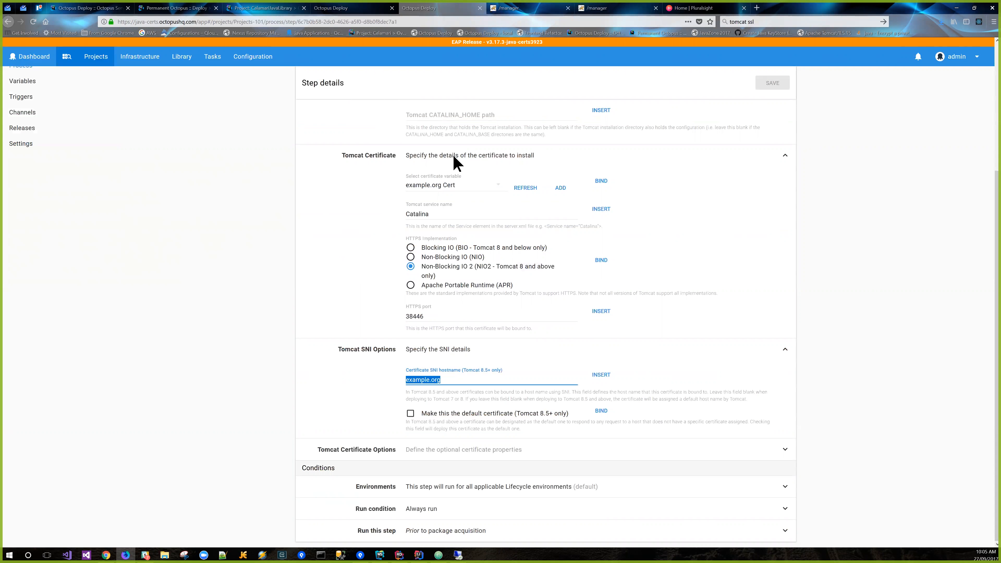
scroll(267, 227, "up", 3)
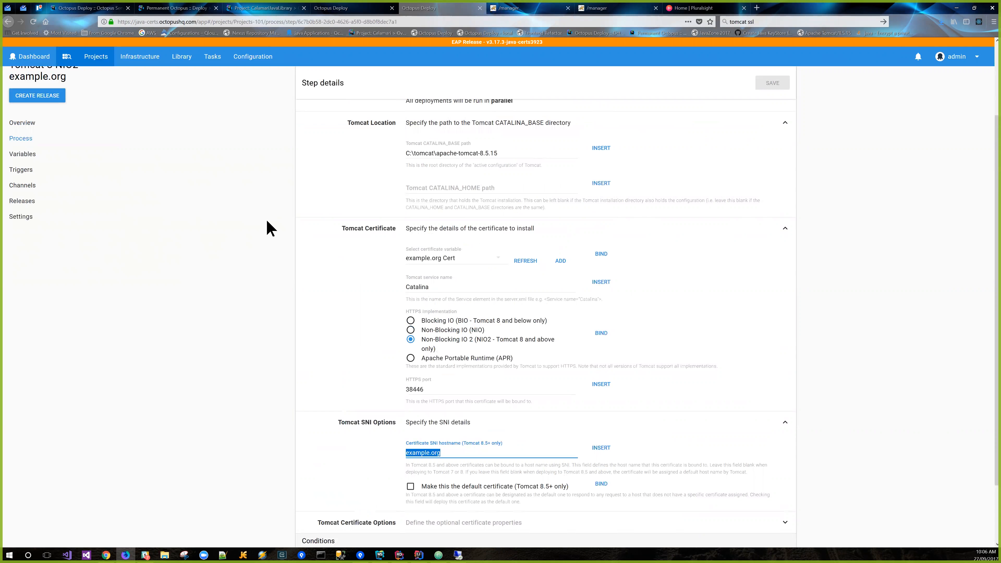
scroll(278, 210, "down", 2)
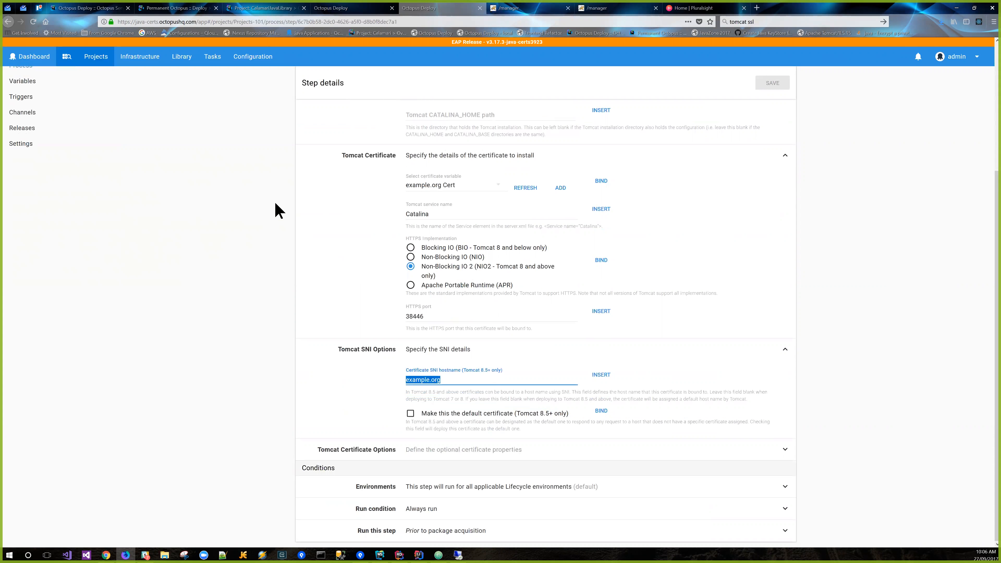
Step: Switch to the remote server's Notepad++, highlight the final Connector block with the example.org SSLHostConfig in server.xml, and return to the deployment step
left_click(458, 553)
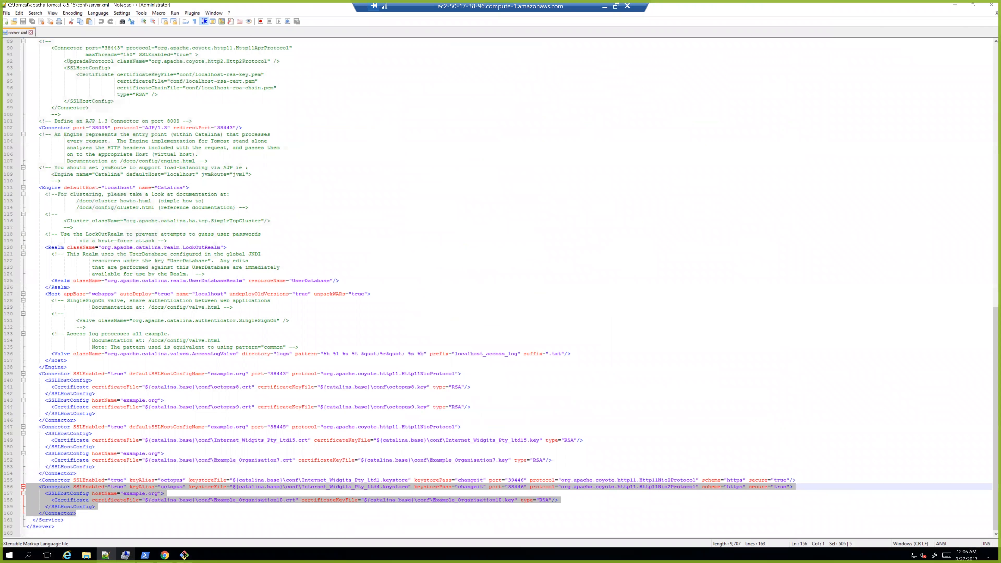
left_click(77, 513)
left_click_drag(77, 513, 26, 487)
left_click(76, 513)
left_click_drag(77, 513, 26, 488)
left_click(605, 7)
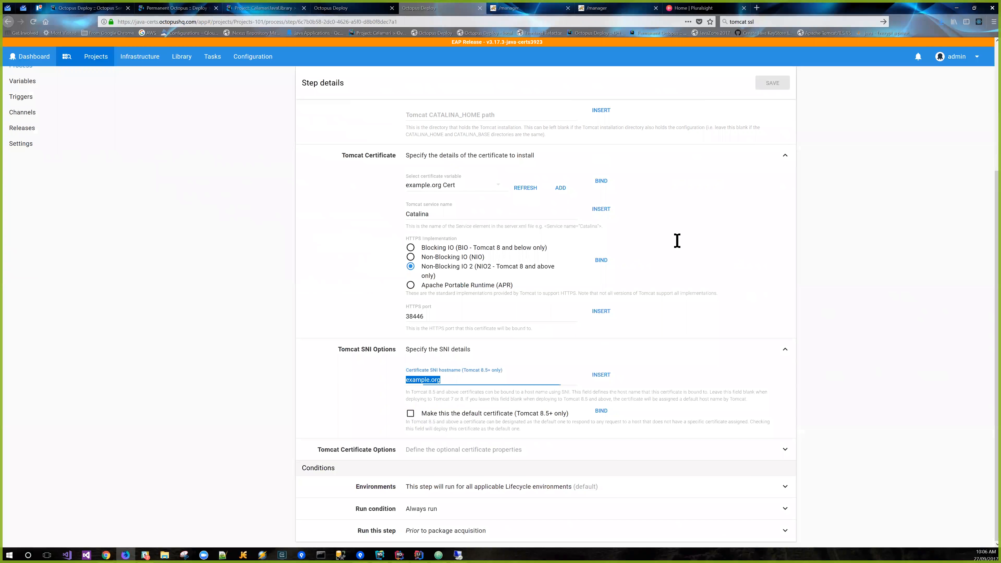